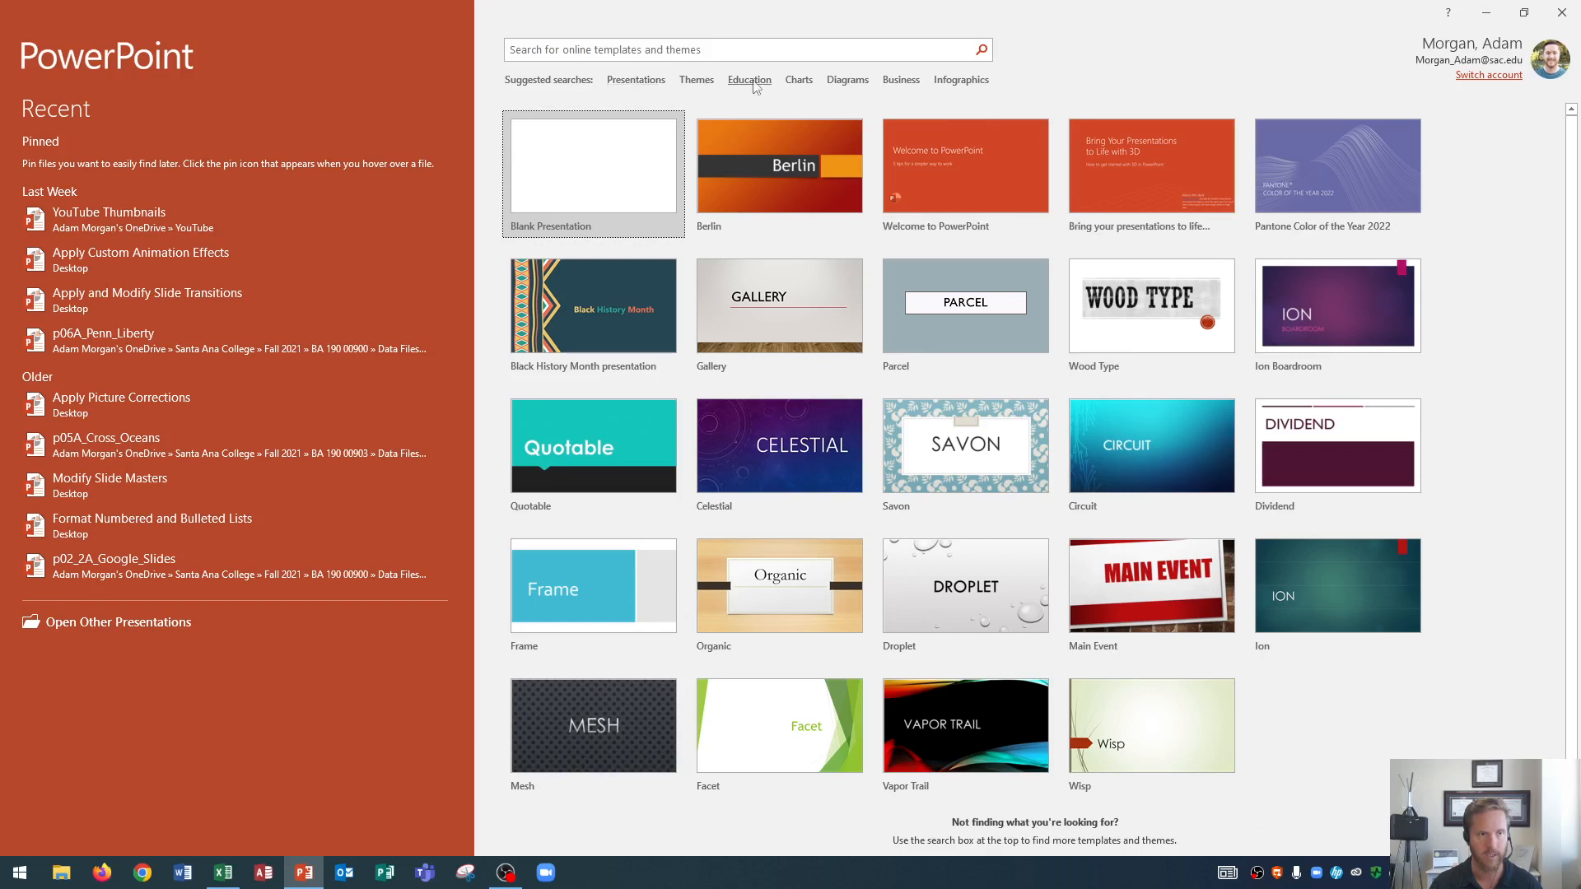
- Browse the online Business templates and narrow the results to the Technology category
click(586, 51)
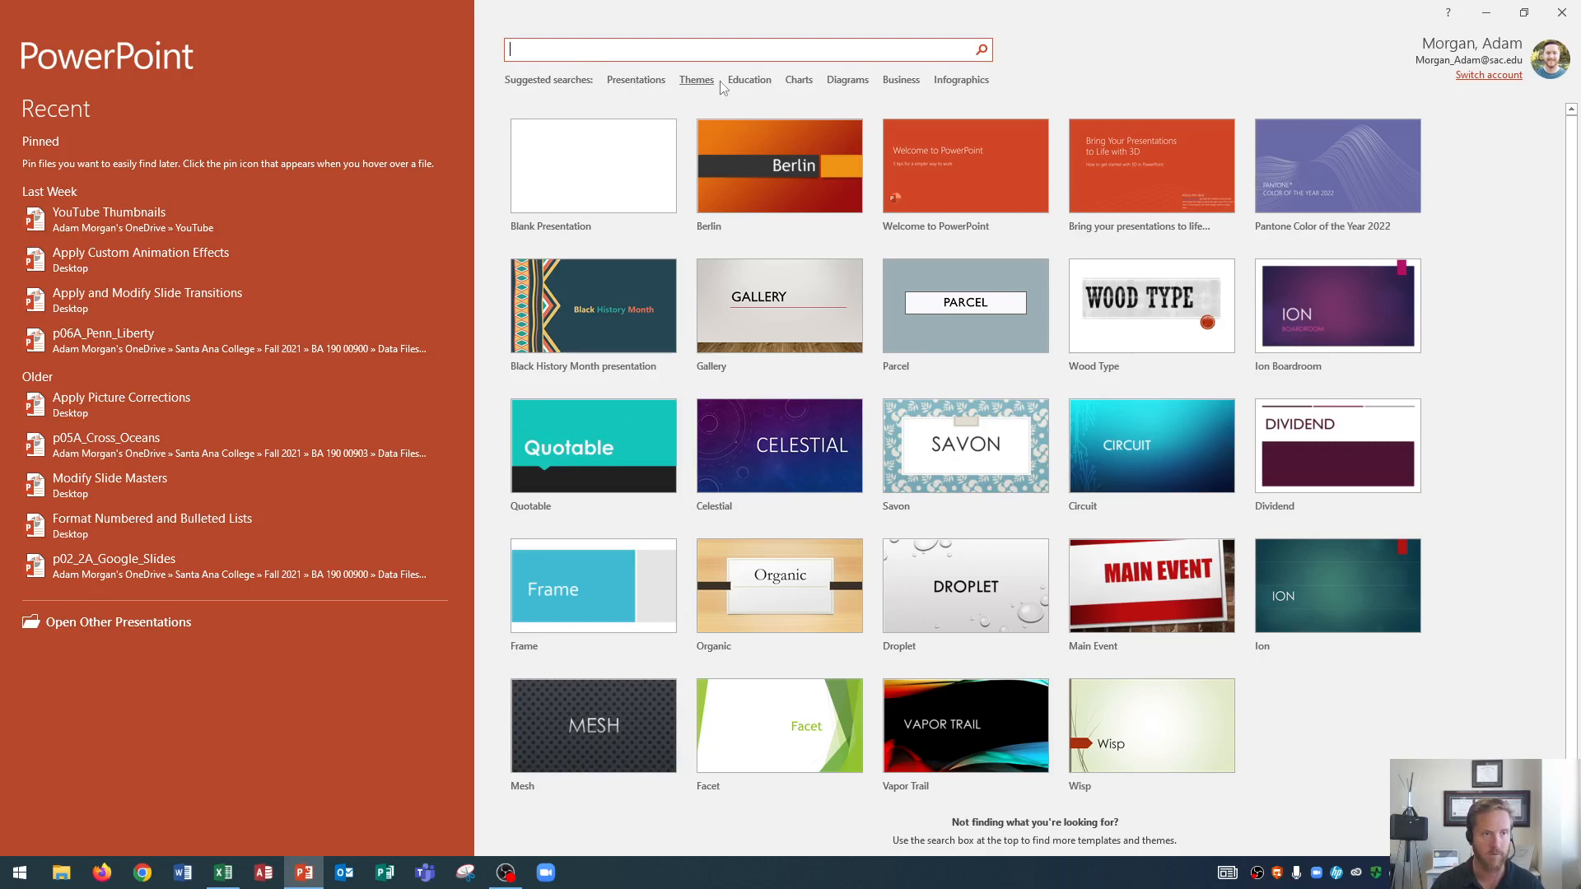
click(899, 79)
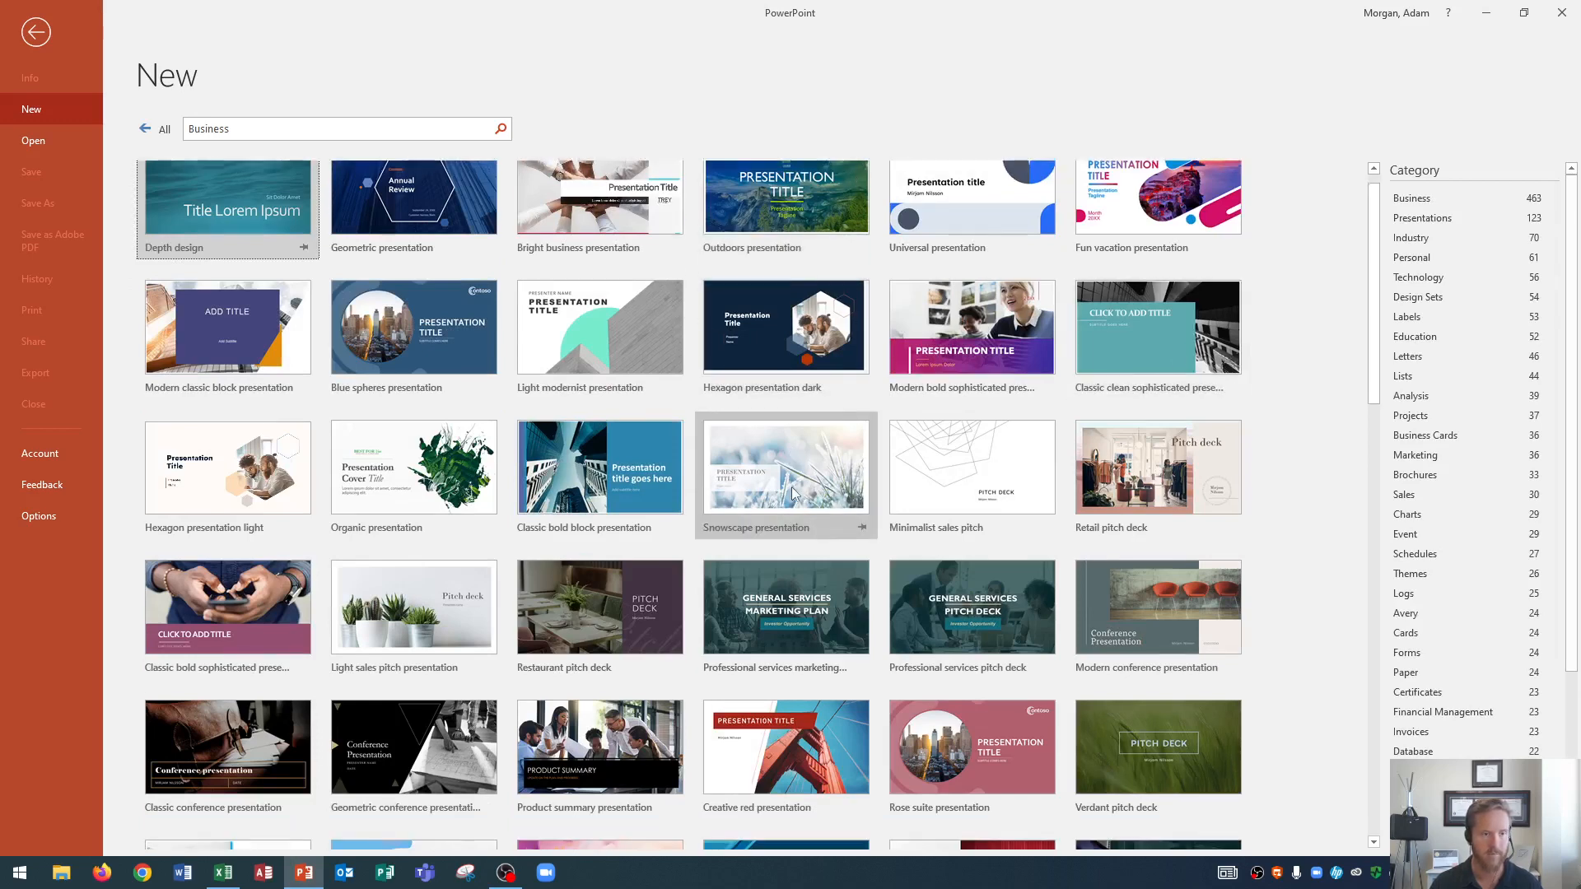
scroll(796, 485, down, 3)
scroll(802, 483, down, 2)
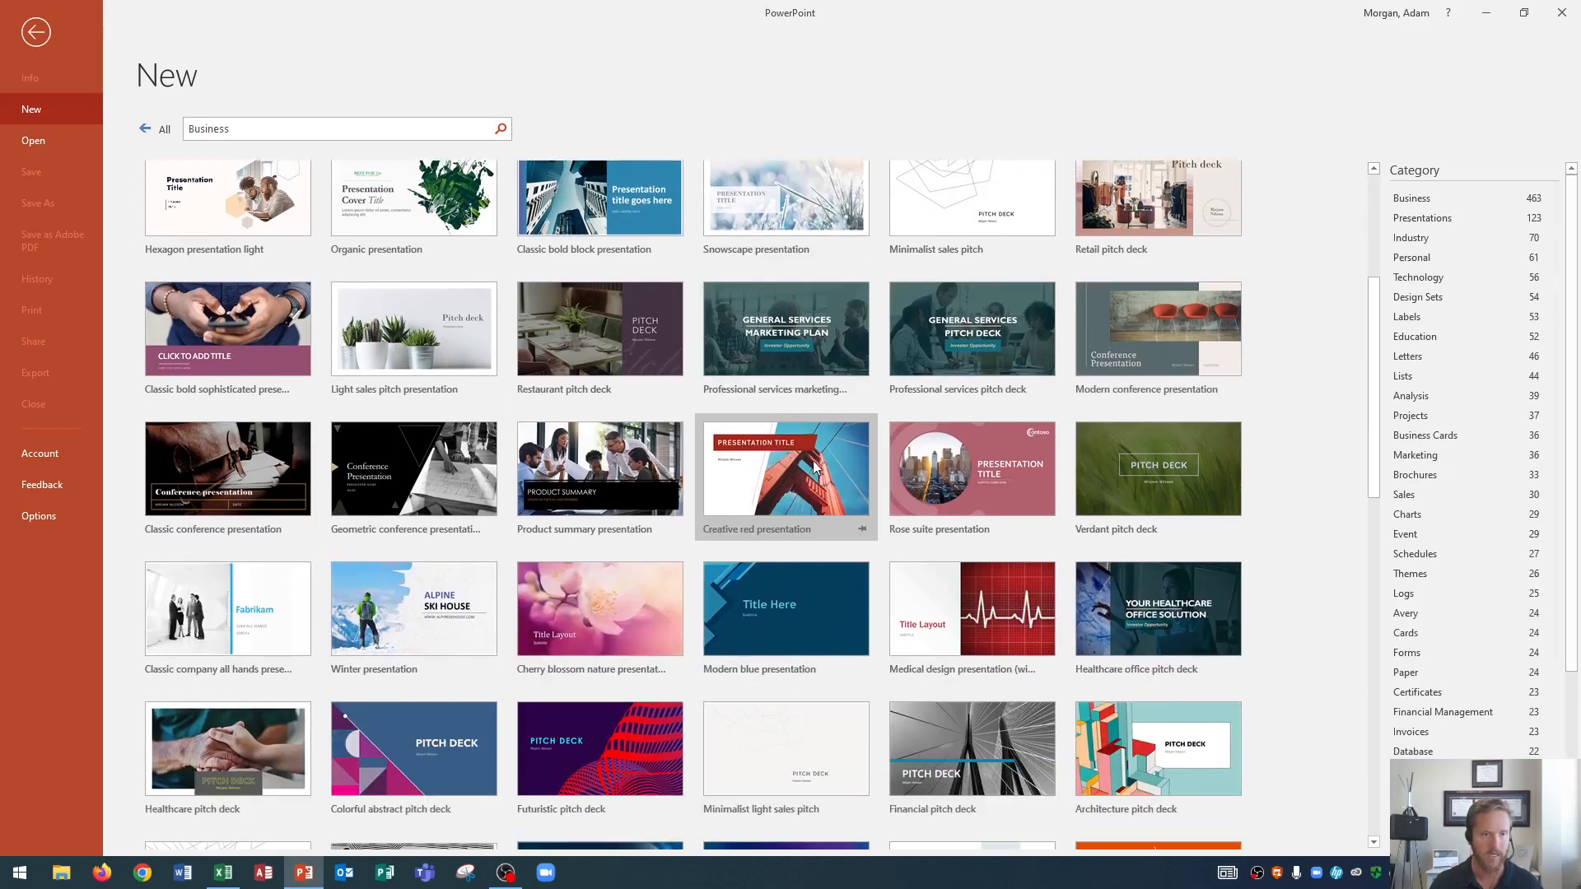
scroll(816, 464, down, 1)
scroll(817, 462, down, 1)
scroll(816, 463, down, 1)
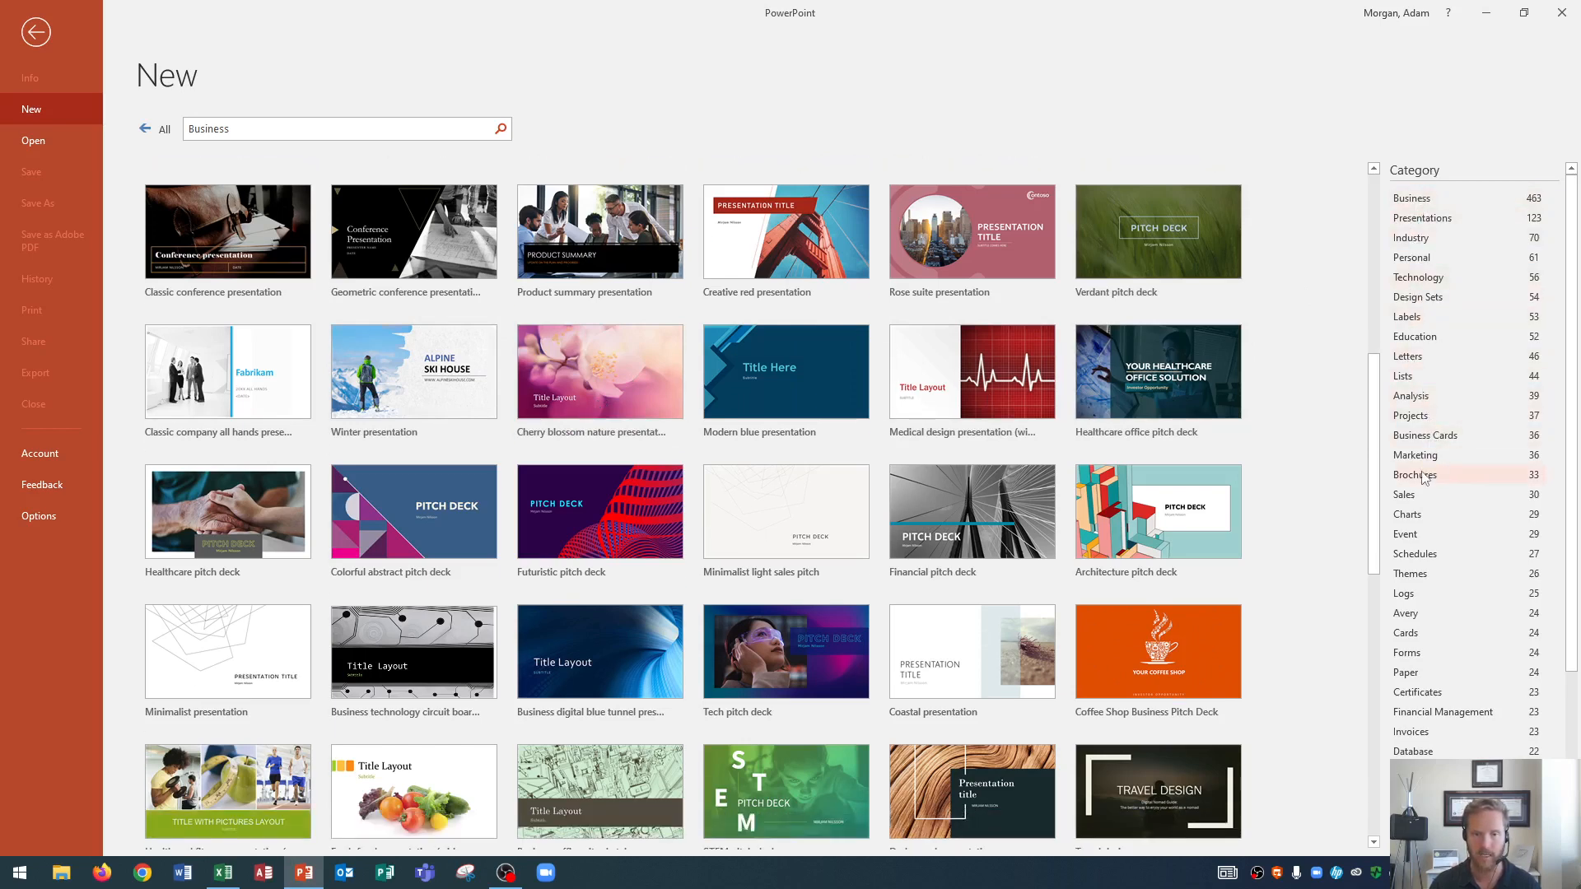
drag(1568, 386, 1543, 566)
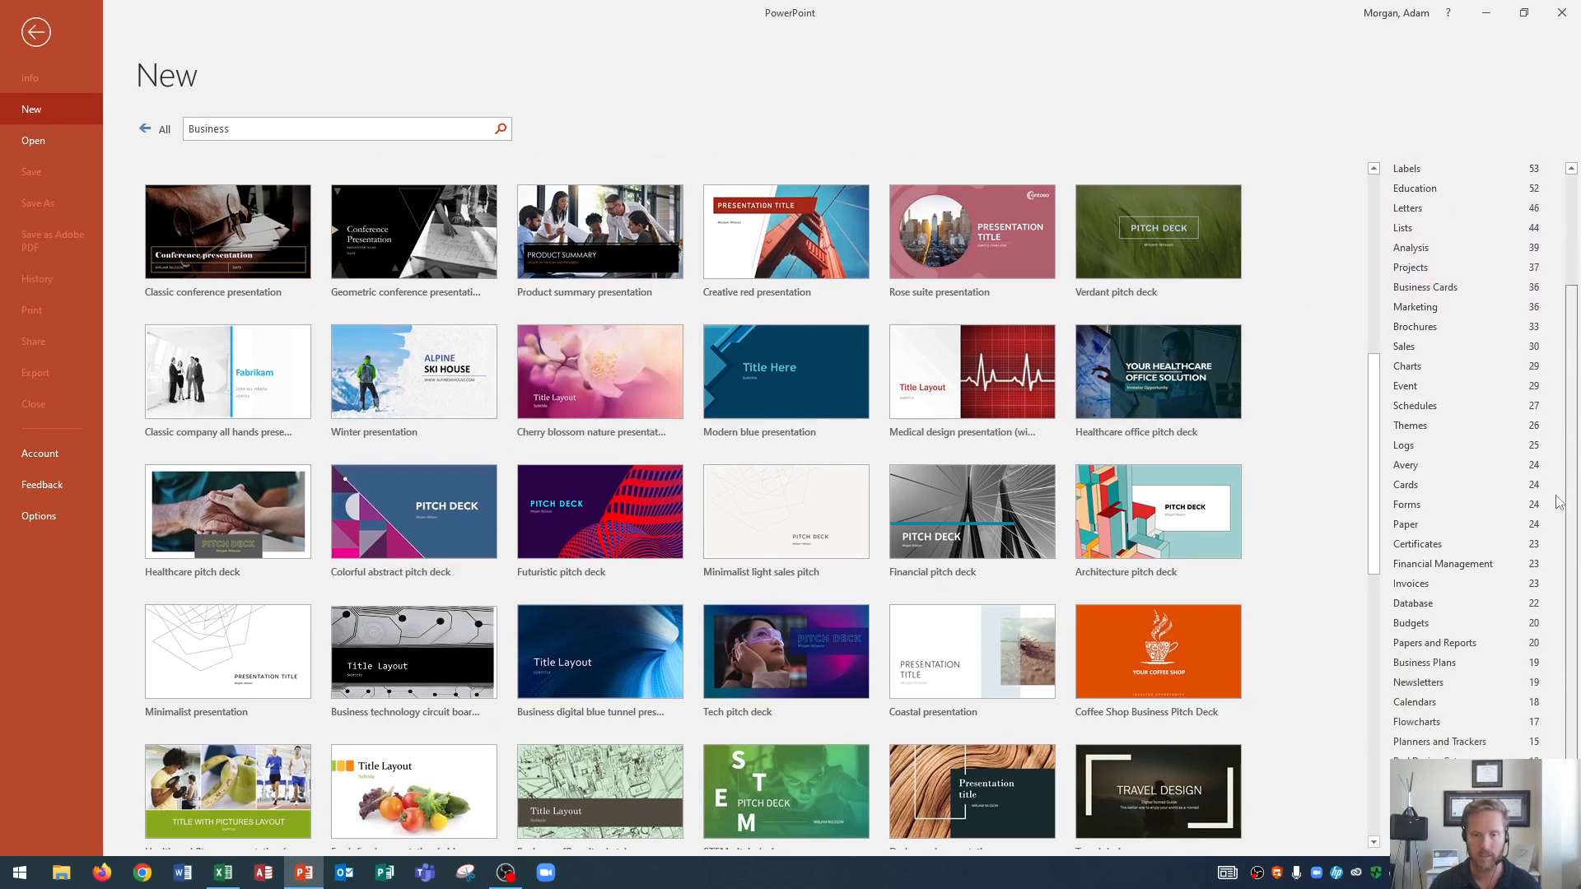
scroll(1541, 566, up, 3)
scroll(1519, 470, up, 2)
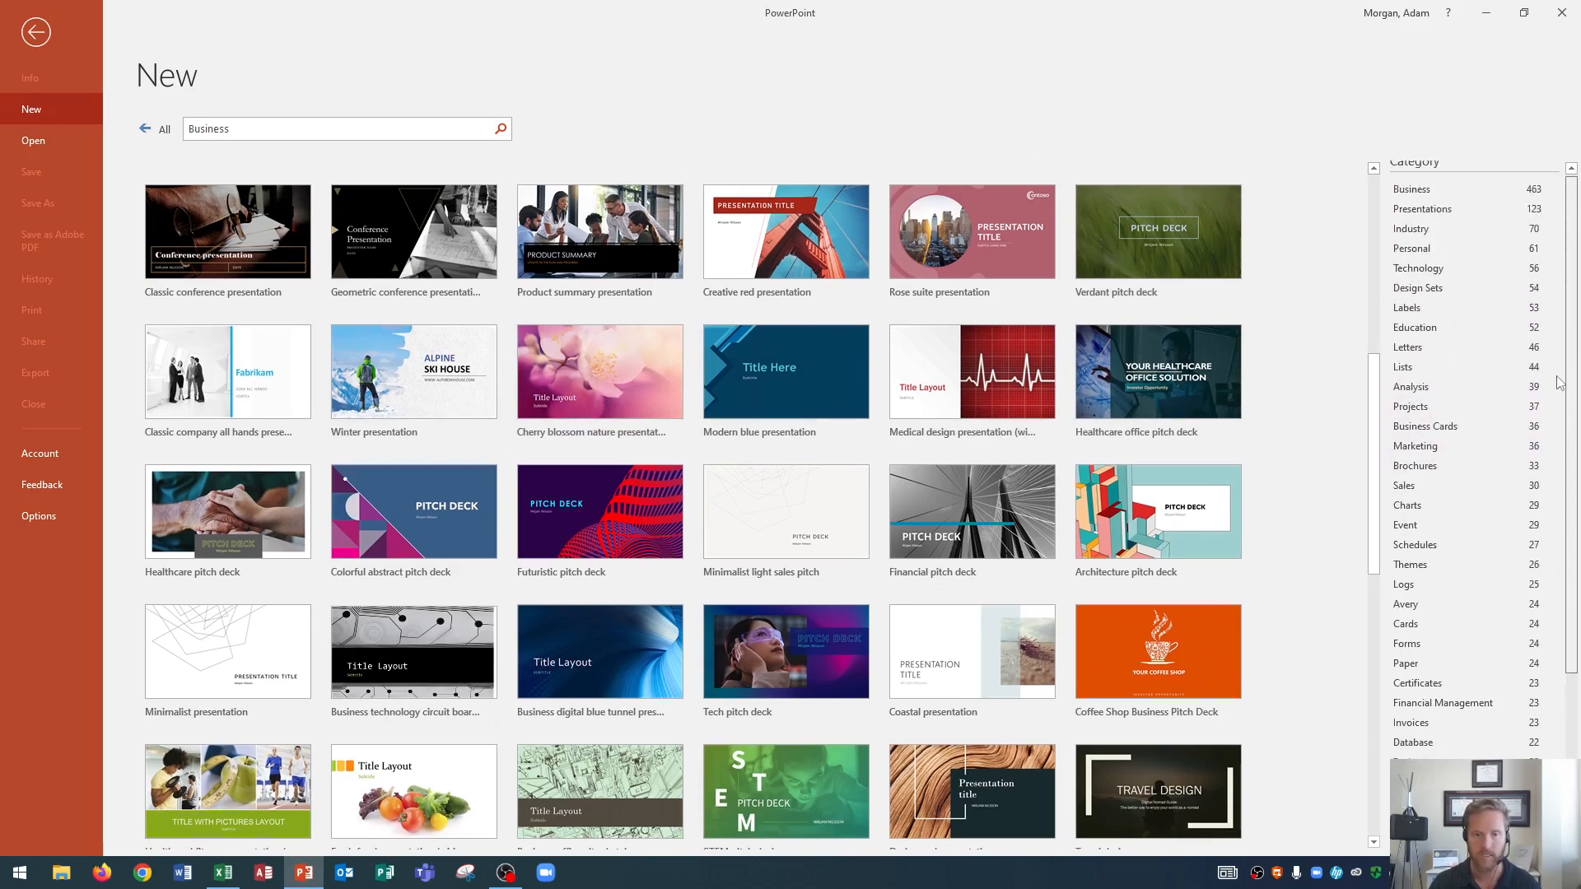
click(1408, 277)
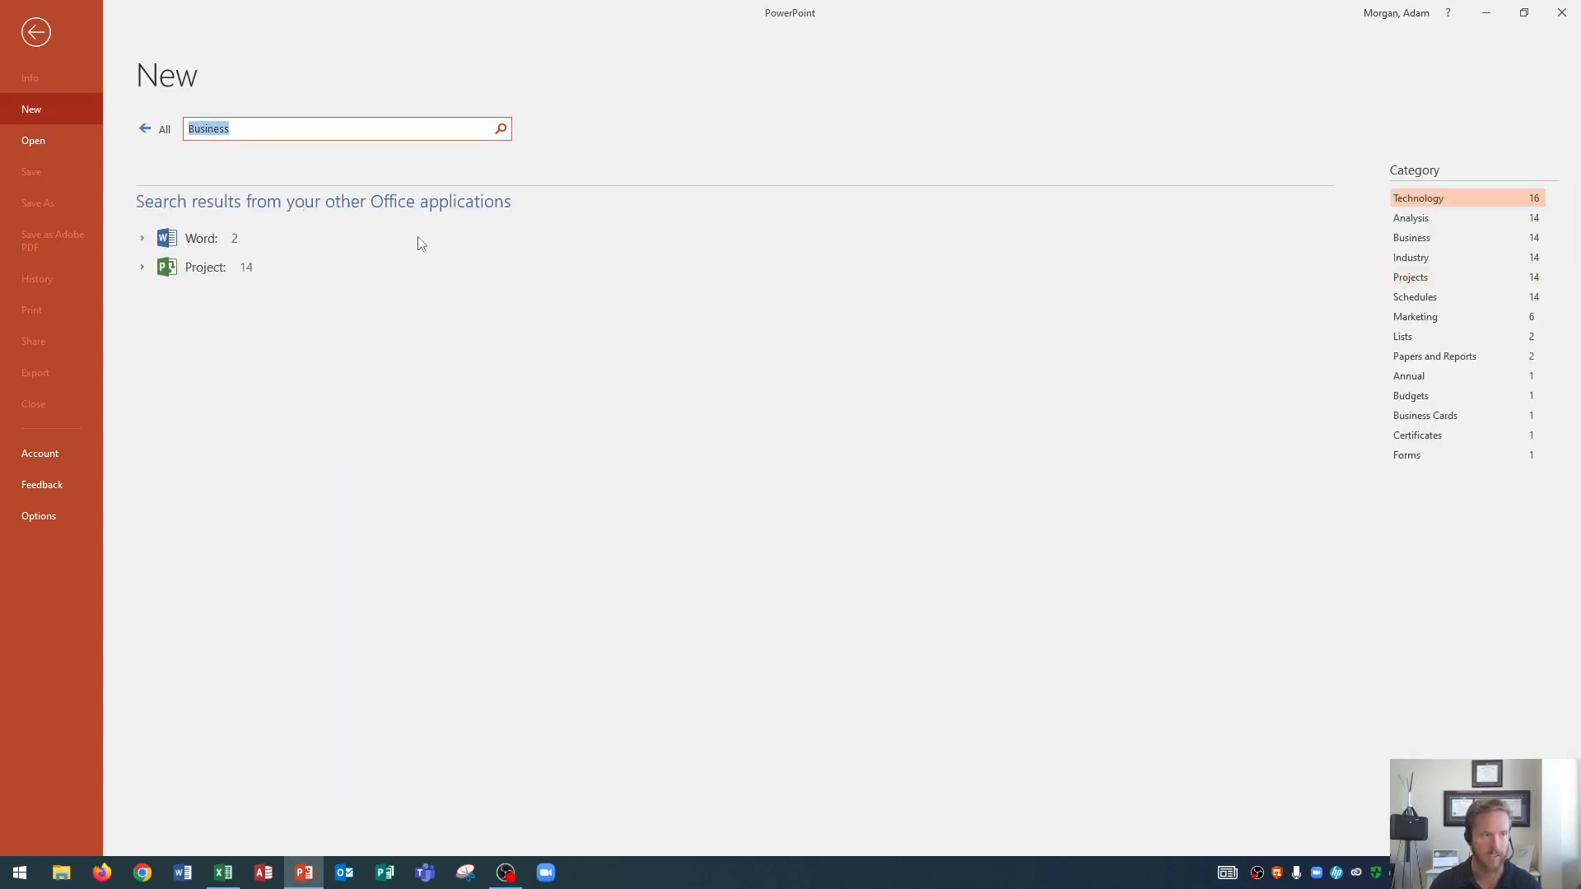
- Return to the full gallery and search the online templates for 'basketball'
click(154, 130)
click(303, 140)
text(basketball)
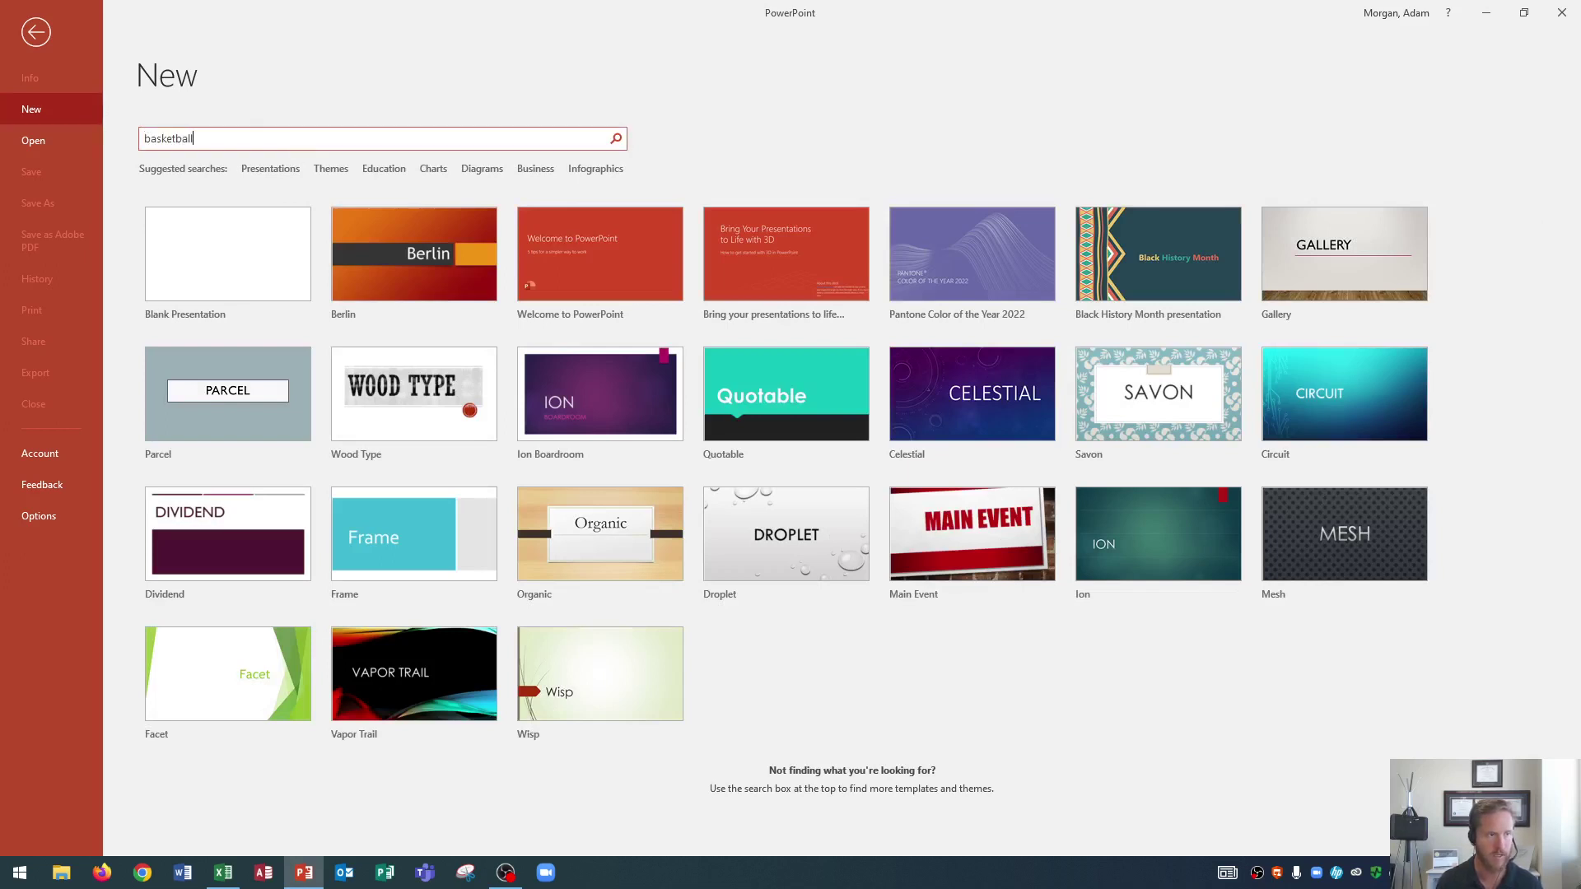
key(Return)
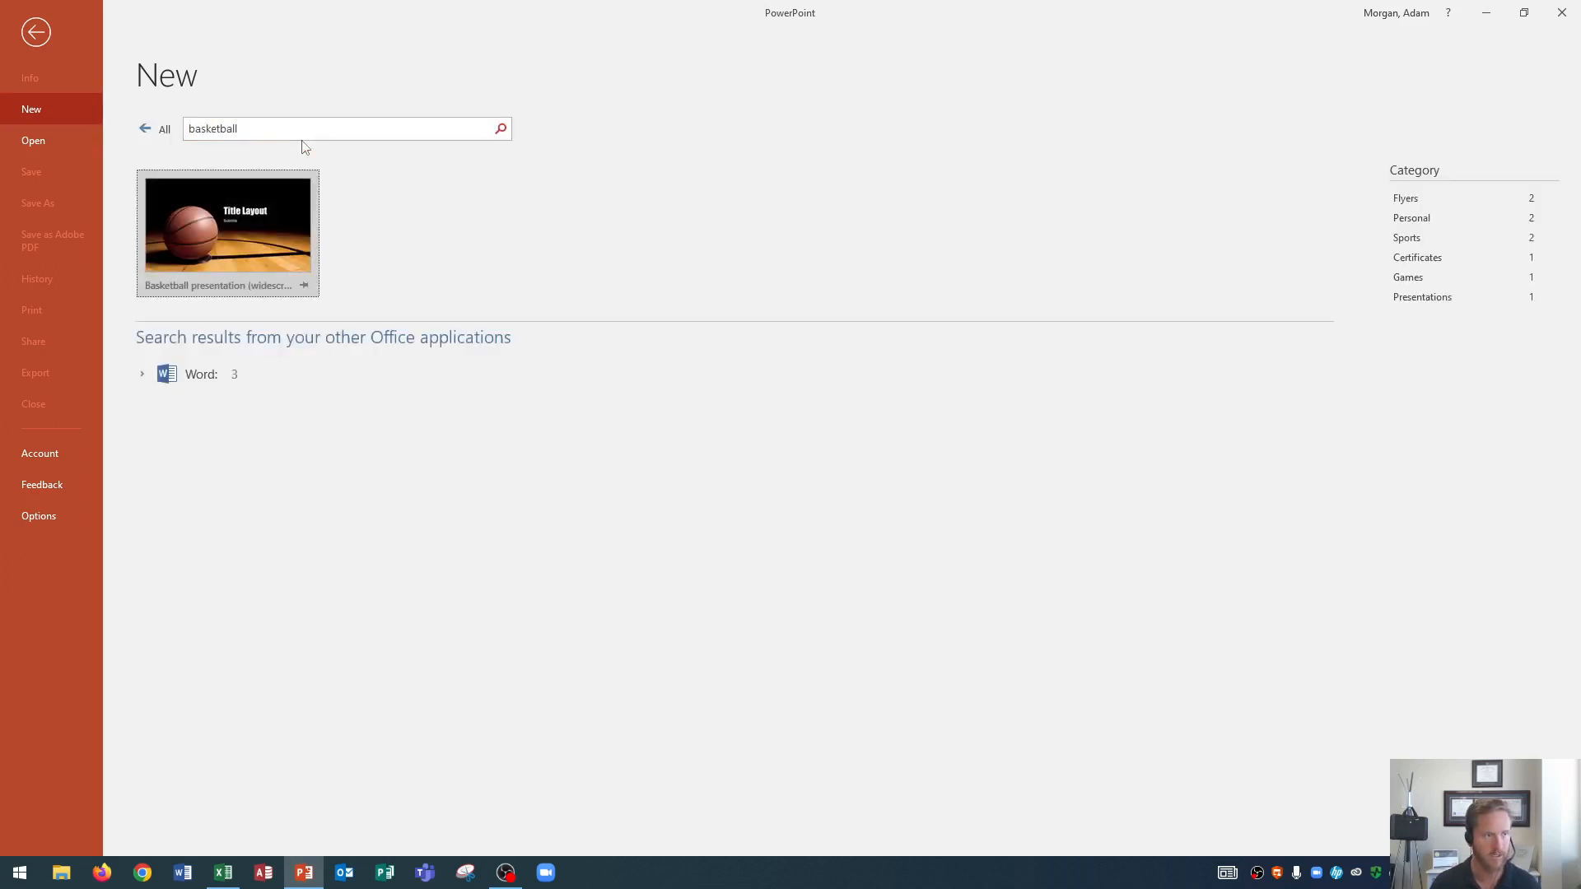
- Preview the Basketball presentation (widescreen) template with its description
click(249, 215)
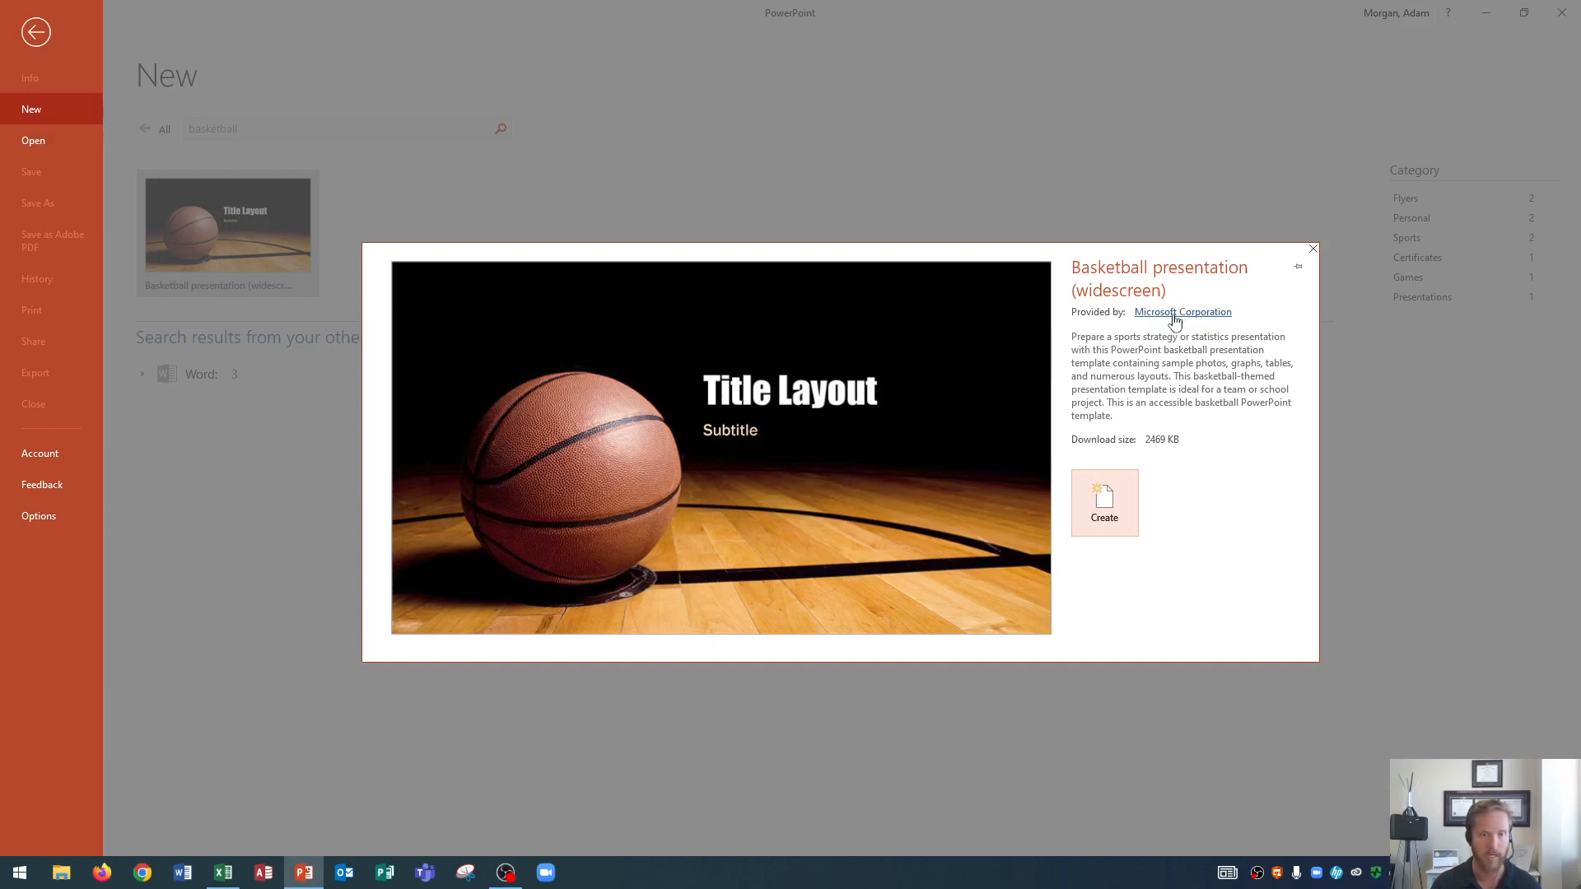
- Create the nine-slide basketball presentation, view slide 6, then return to the title slide
click(1100, 498)
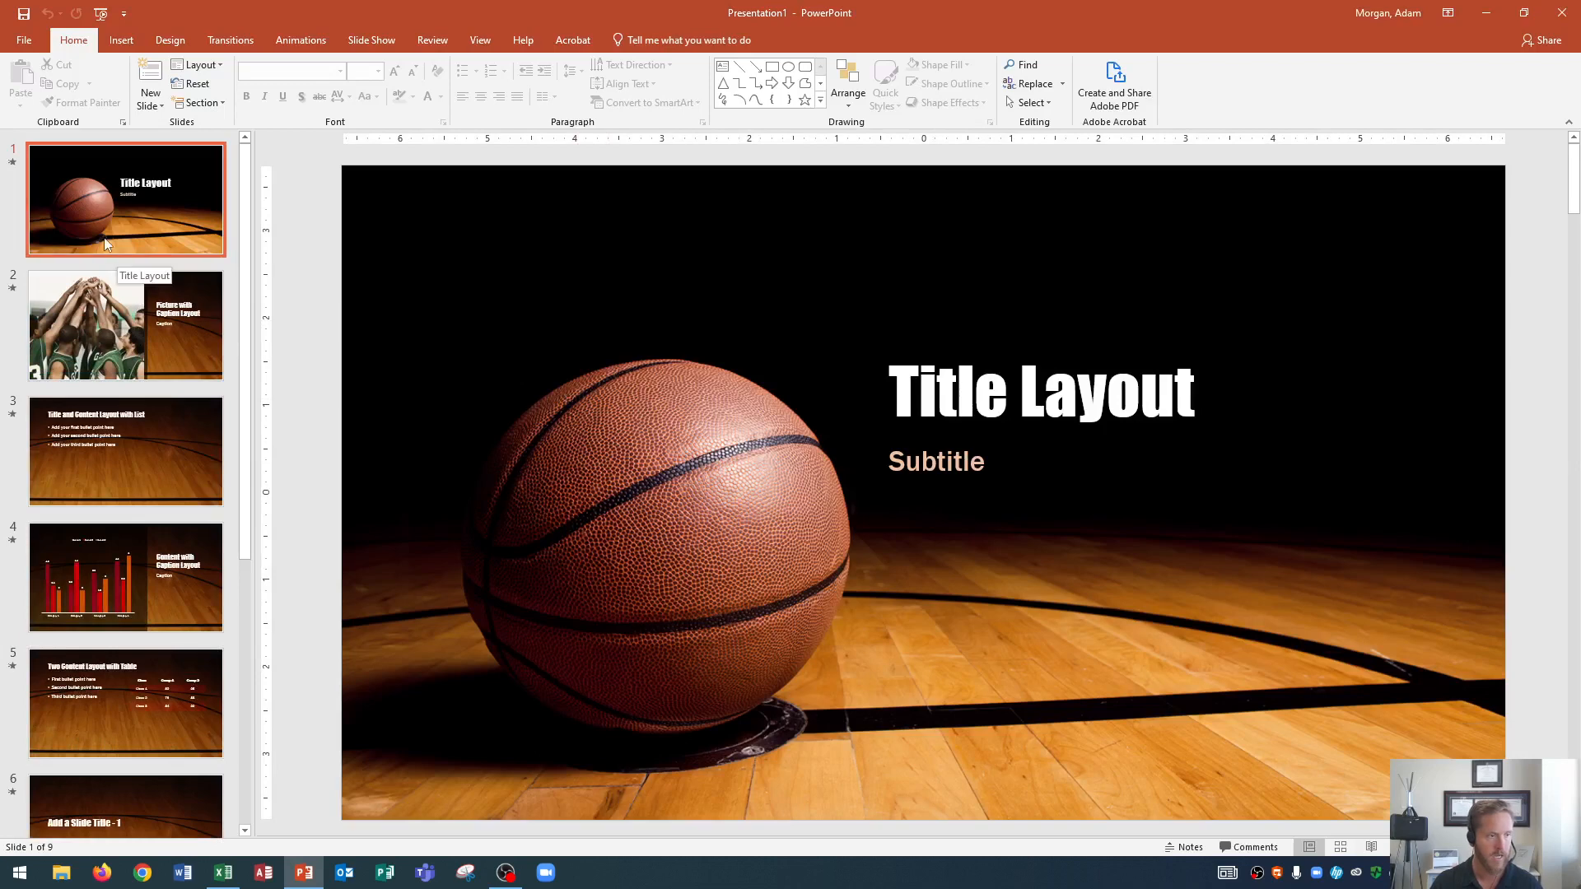
scroll(107, 294, down, 2)
scroll(108, 294, down, 2)
scroll(107, 302, down, 2)
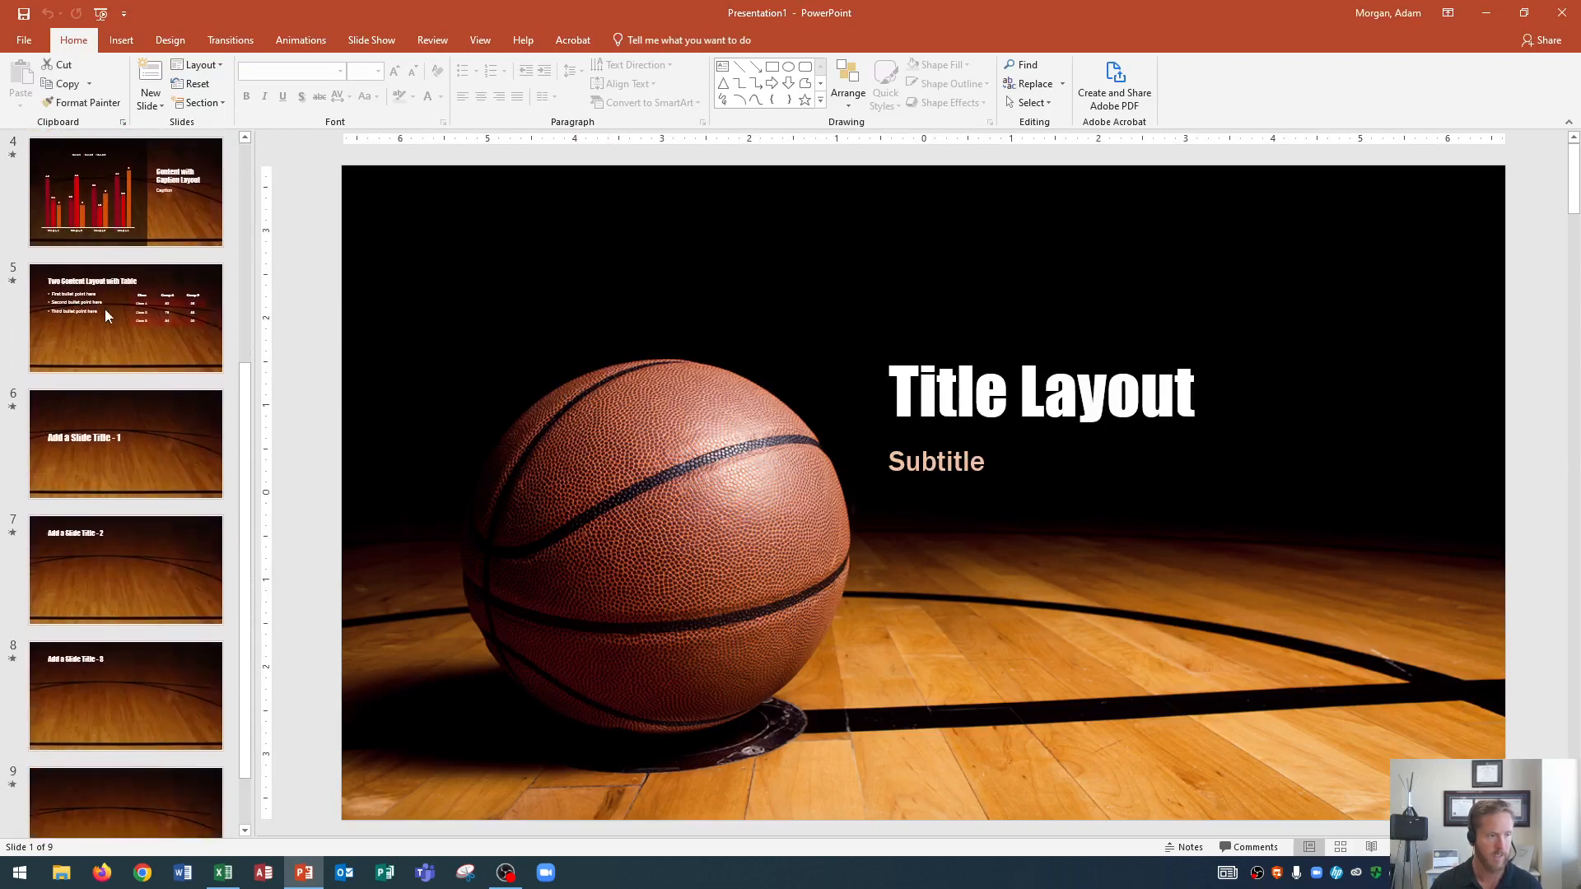
scroll(105, 309, down, 1)
scroll(75, 440, up, 1)
scroll(74, 441, up, 5)
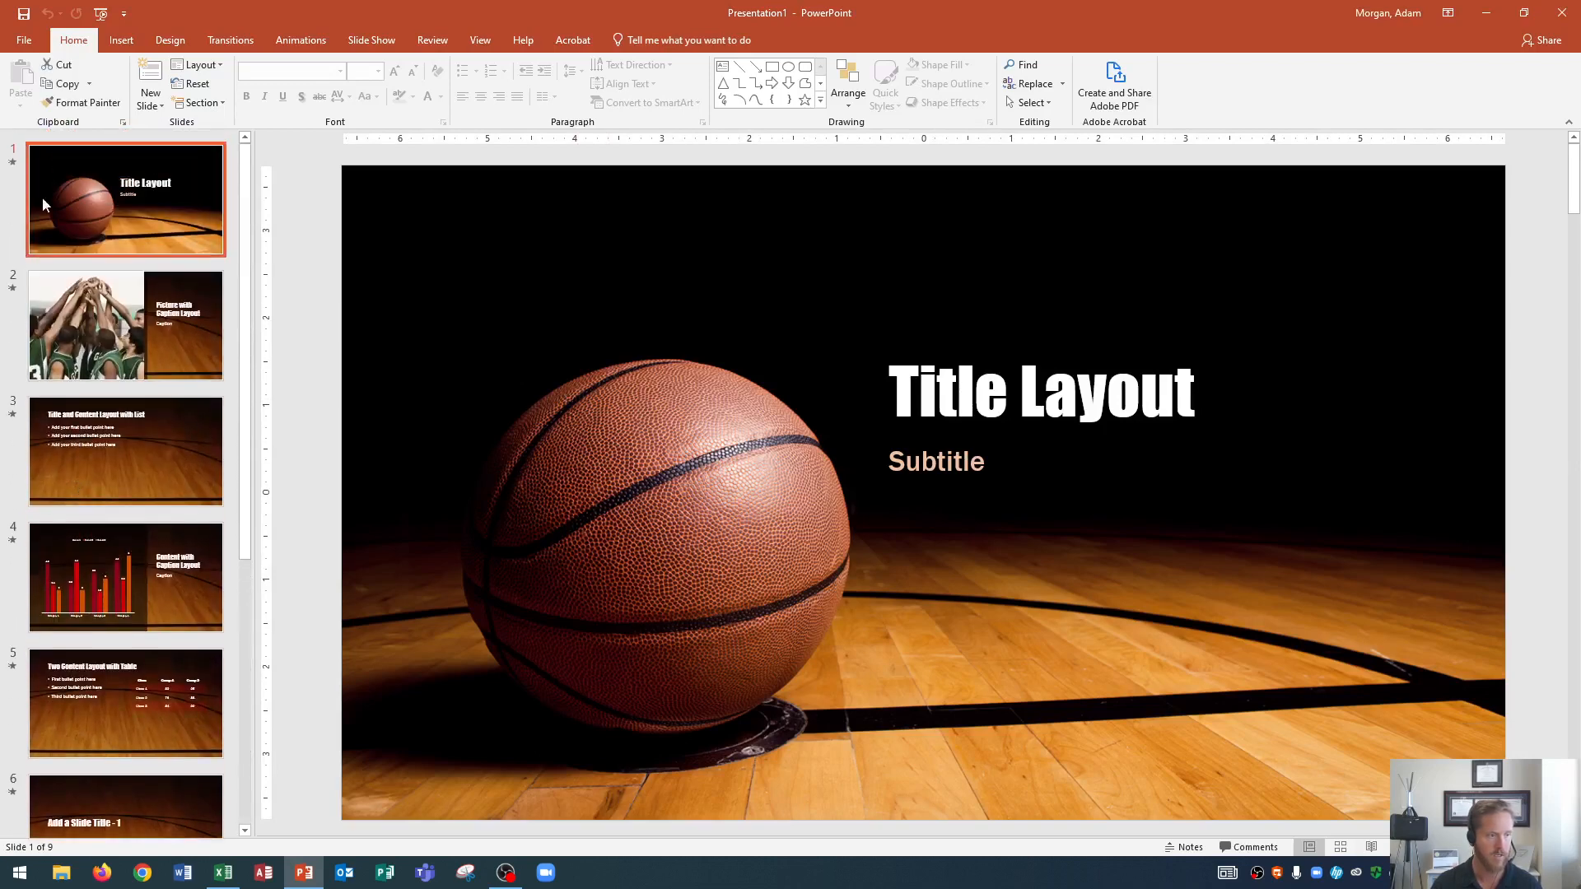
scroll(126, 411, down, 1)
scroll(126, 411, down, 2)
scroll(120, 419, down, 3)
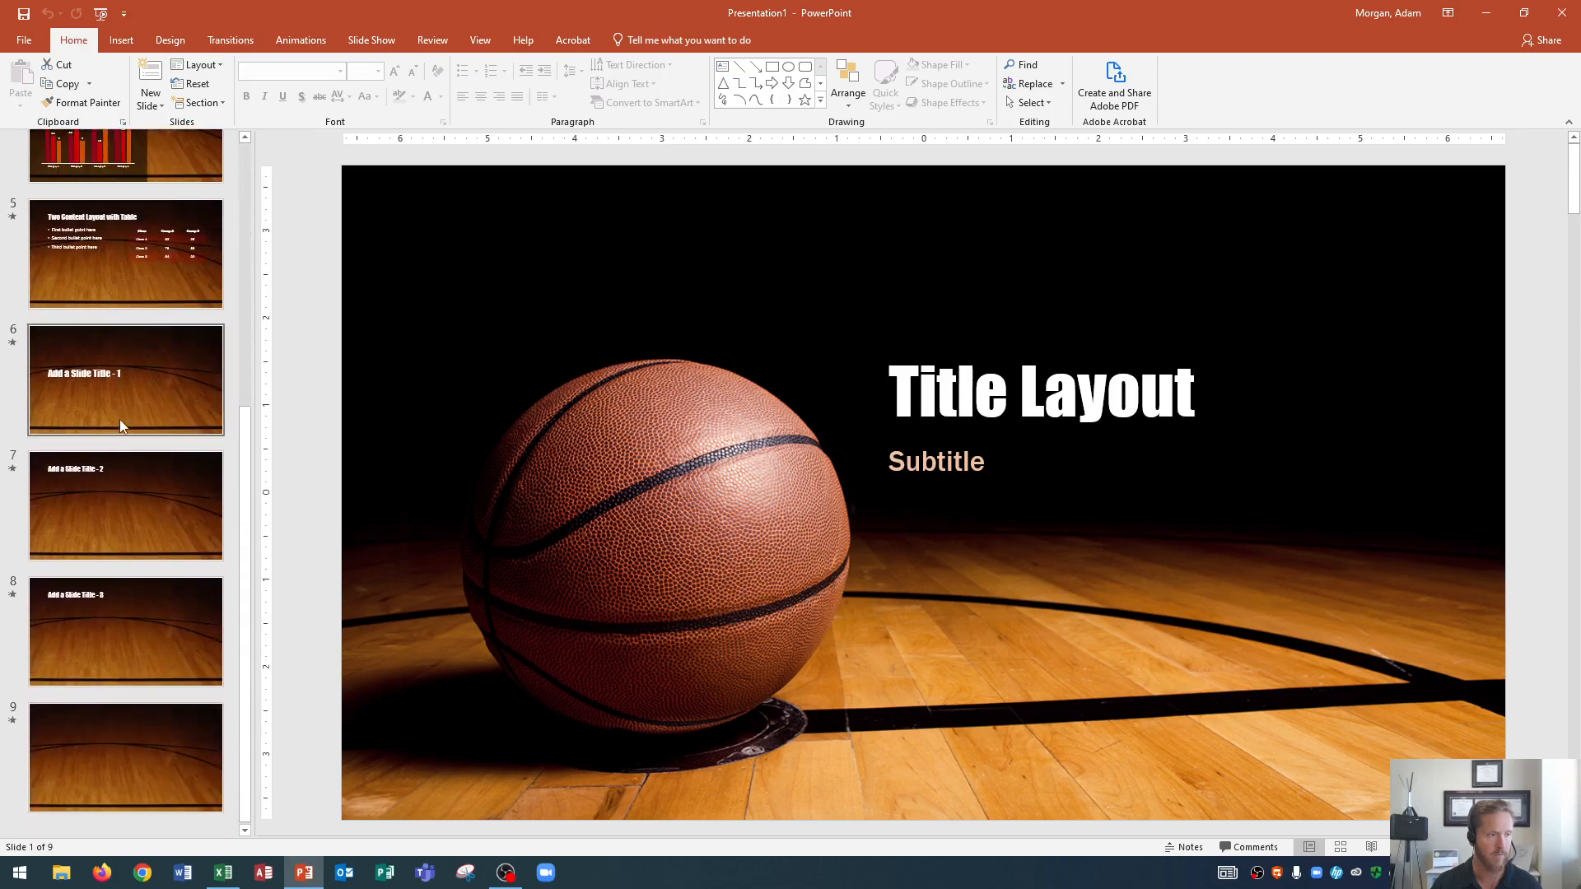
scroll(120, 419, up, 5)
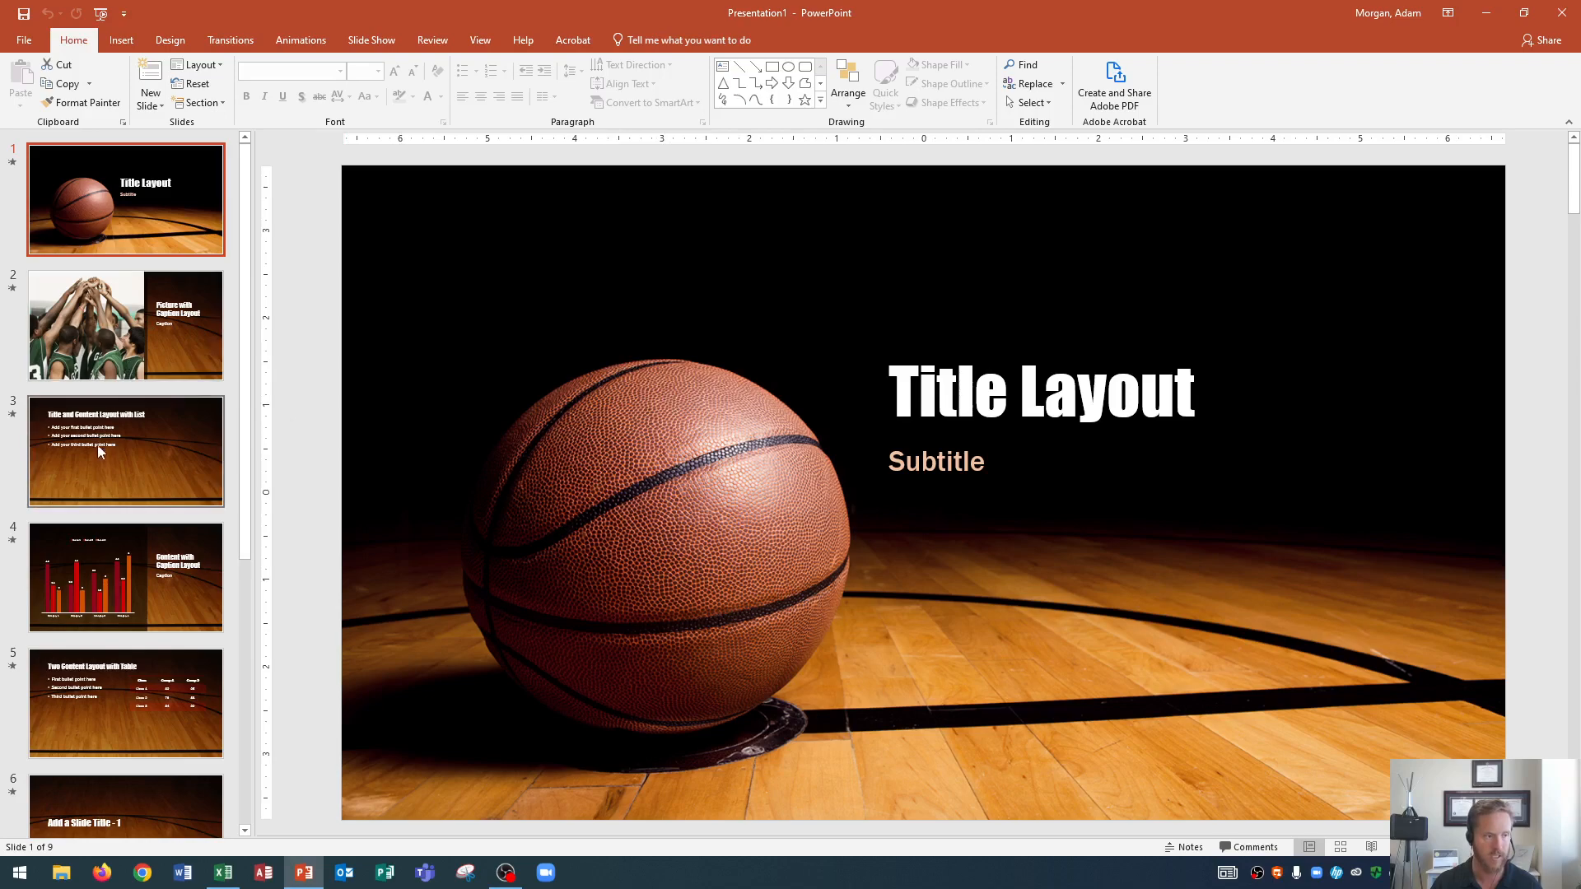
scroll(99, 482, down, 3)
click(125, 525)
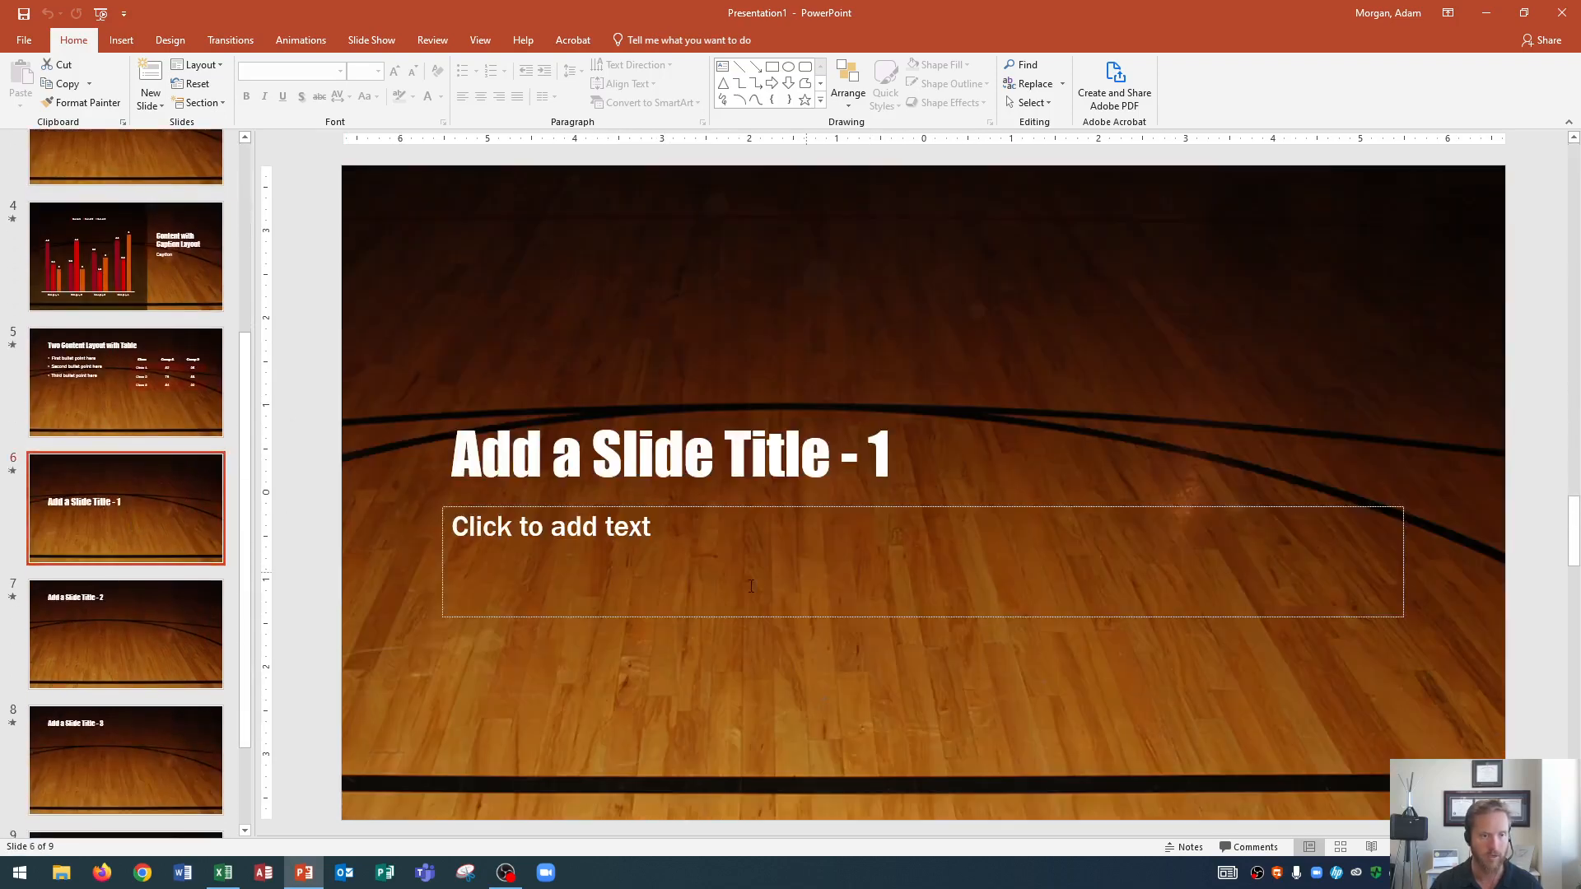
scroll(143, 272, up, 3)
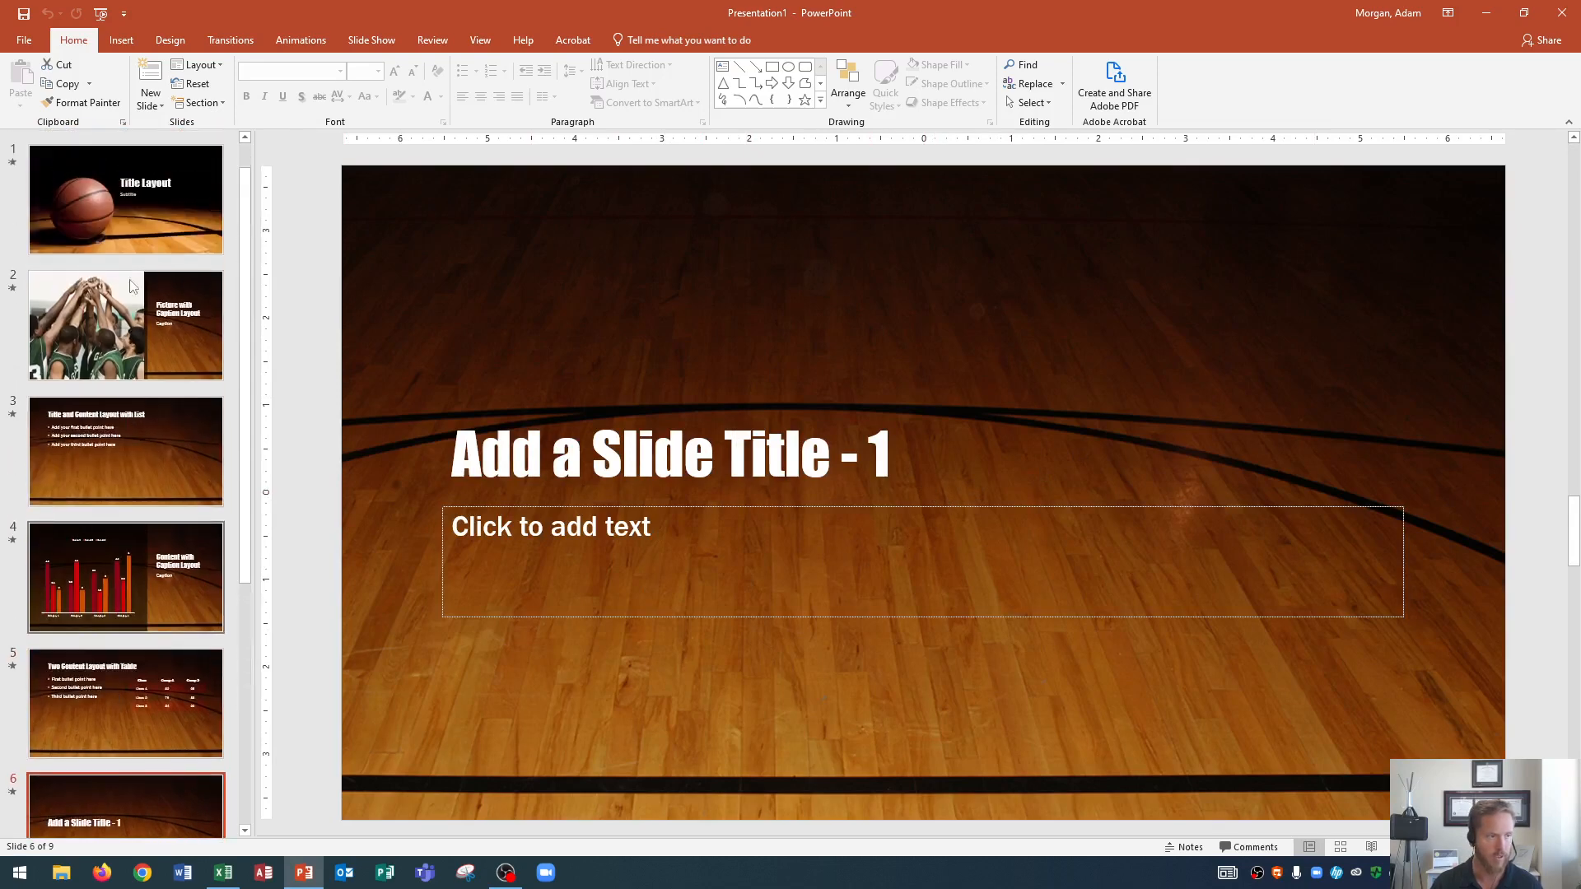
click(131, 218)
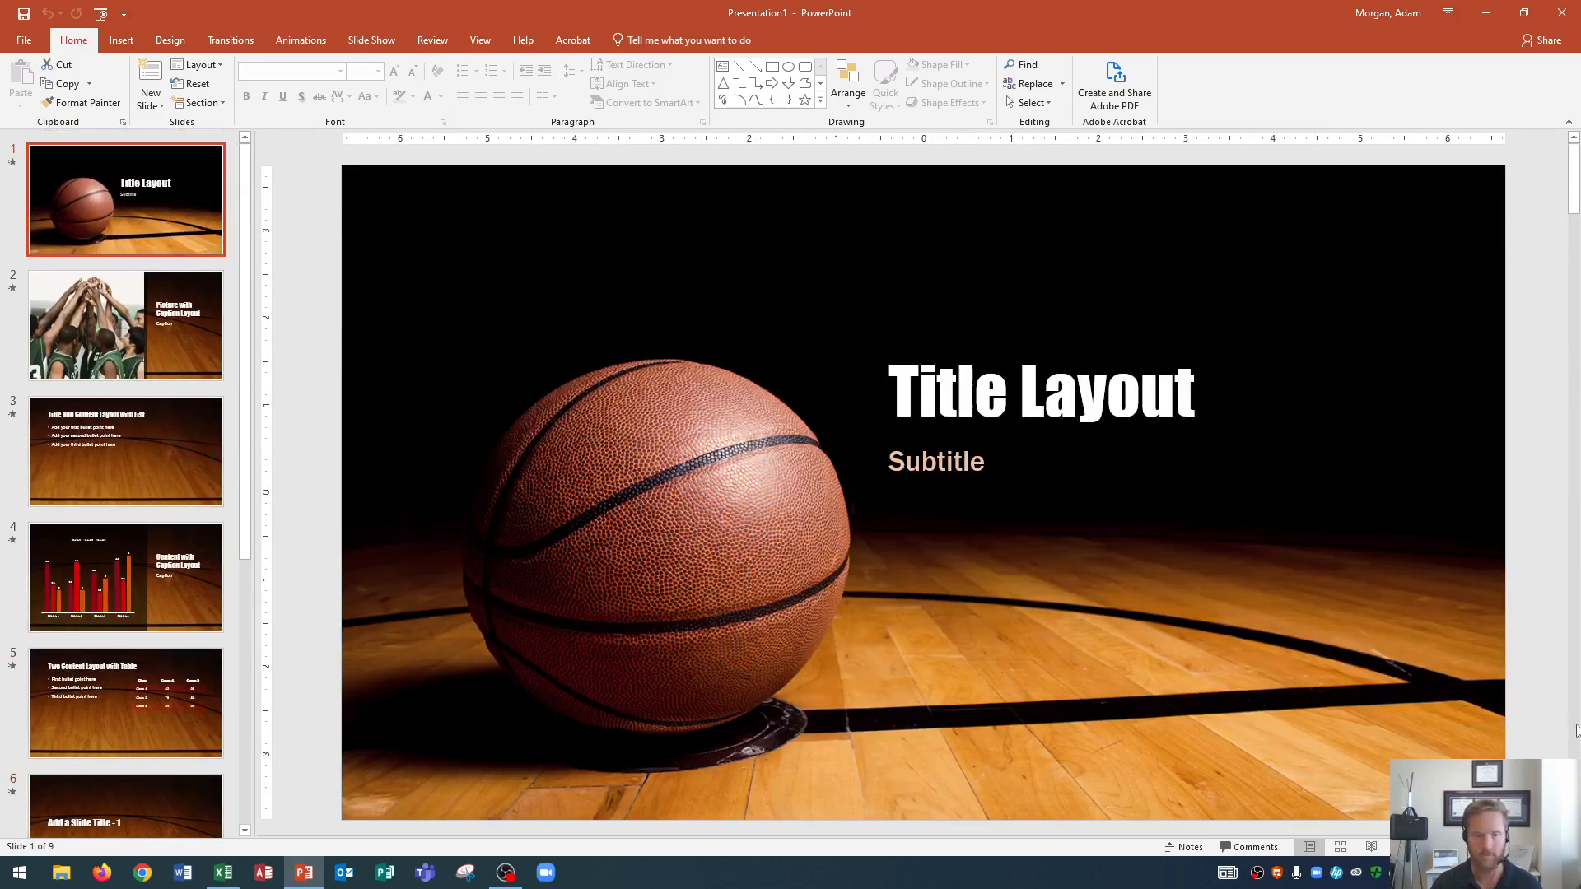